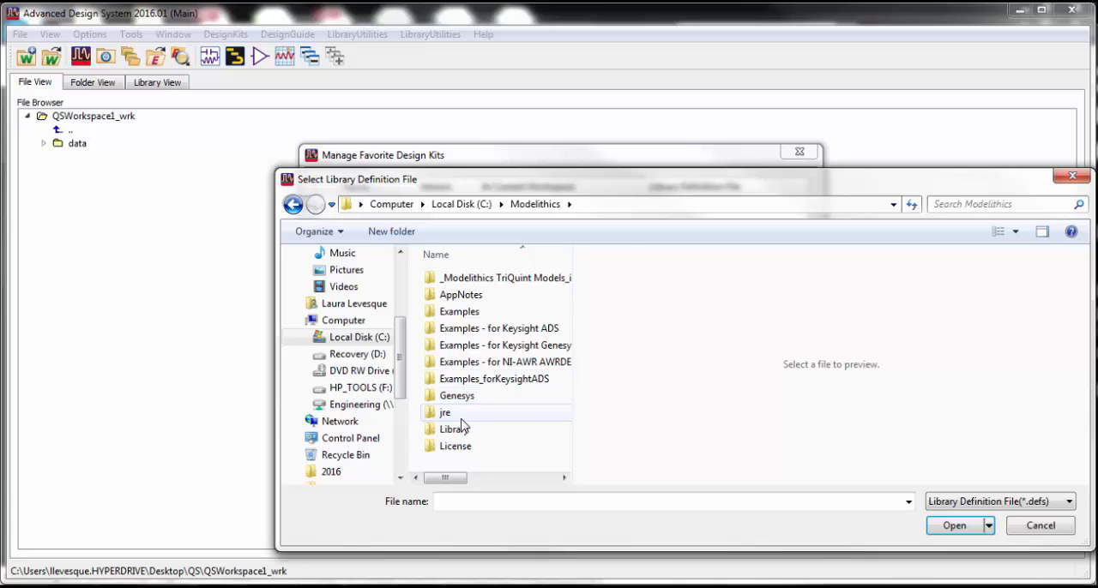
Load lib.defs from the MDLX_CLR_dk_Library folder in Modelithics\Library and add the MDLXCLR1 design kit to the current workspace.
{"action": "double_click", "coordinate": [456, 430]}
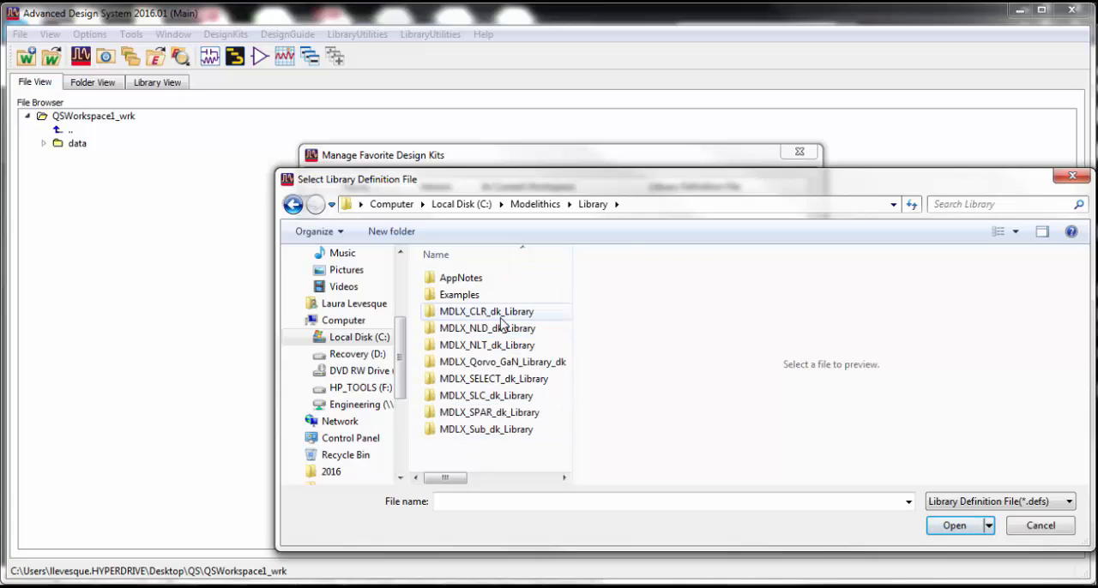
{"action": "double_click", "coordinate": [504, 319]}
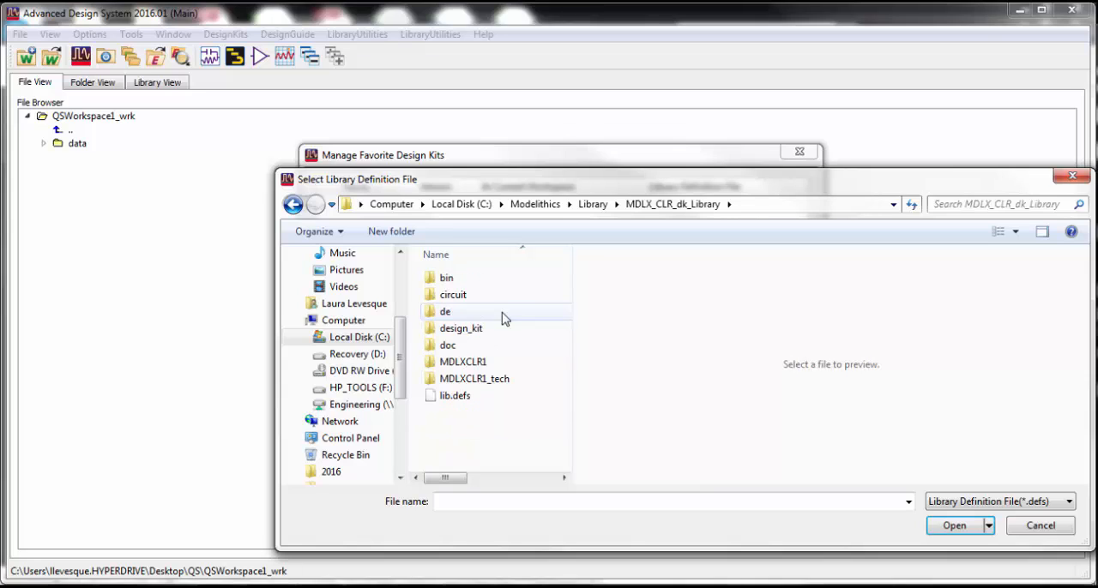
{"action": "left_click", "coordinate": [454, 400]}
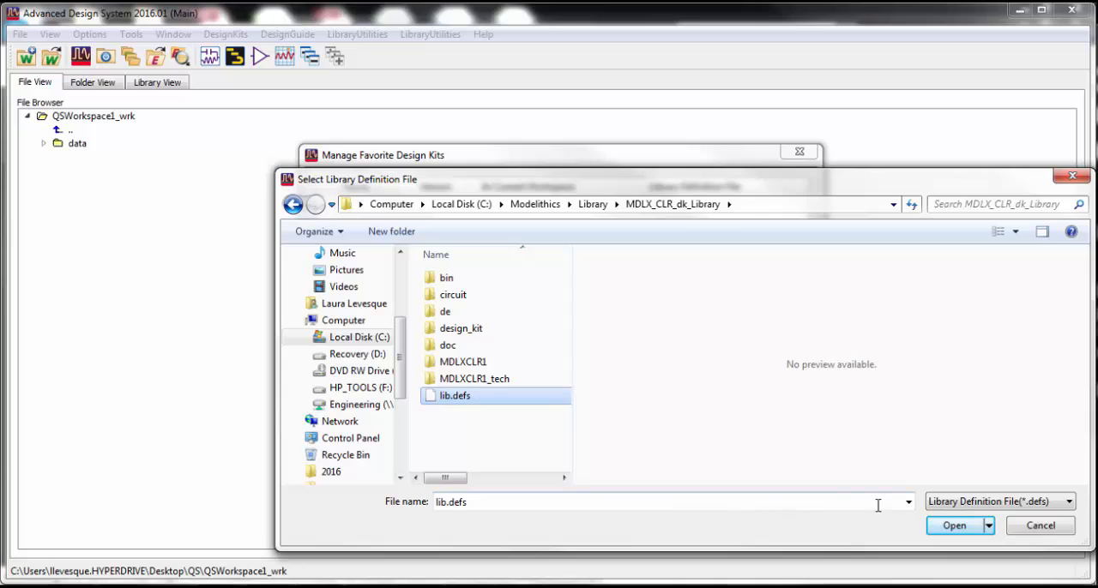
{"action": "left_click", "coordinate": [950, 525]}
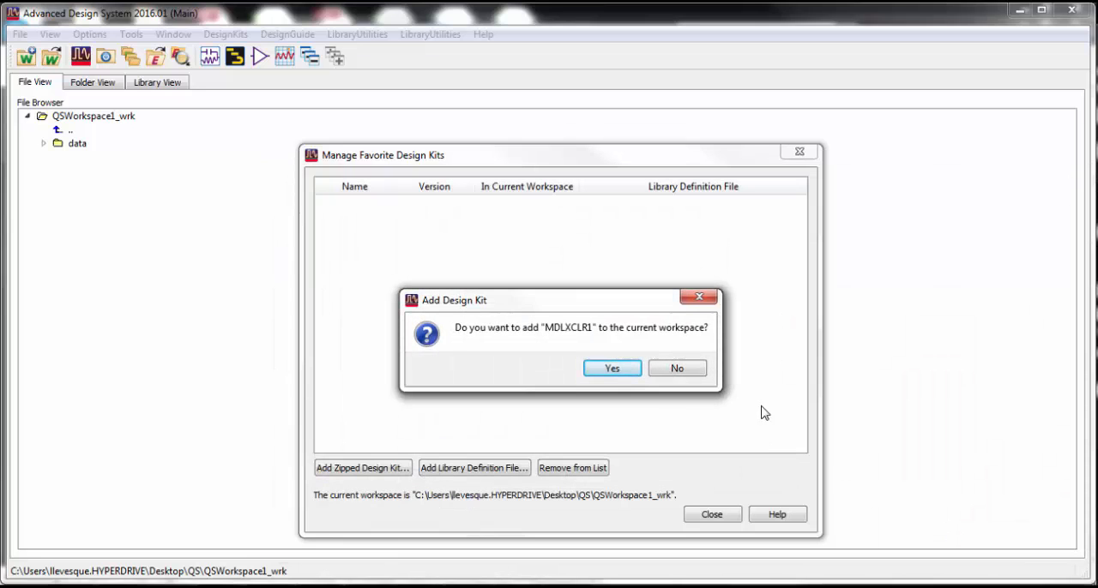
{"action": "left_click", "coordinate": [611, 368]}
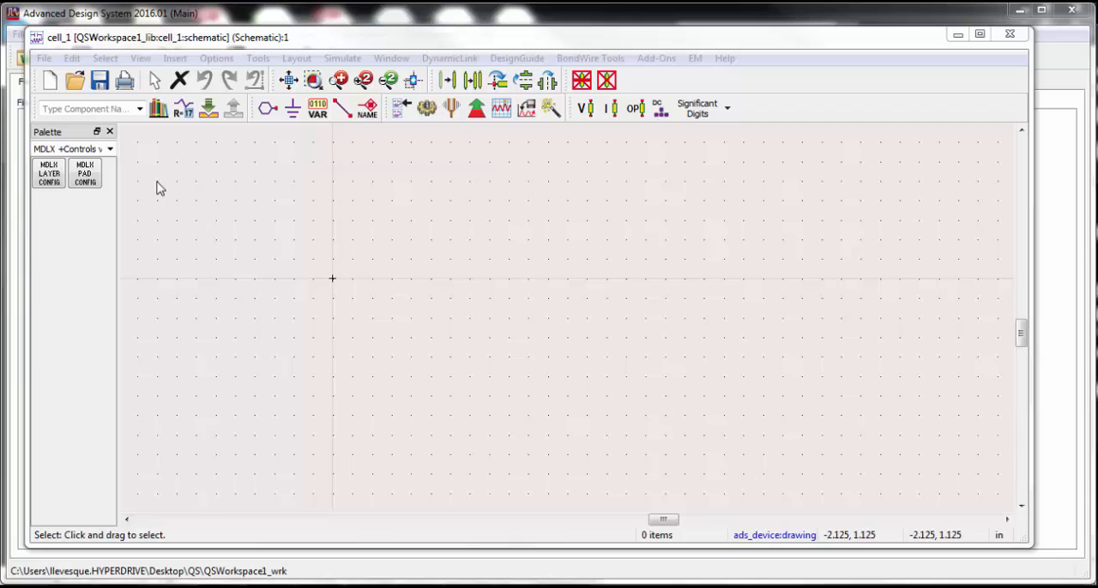
{"action": "left_click", "coordinate": [109, 150]}
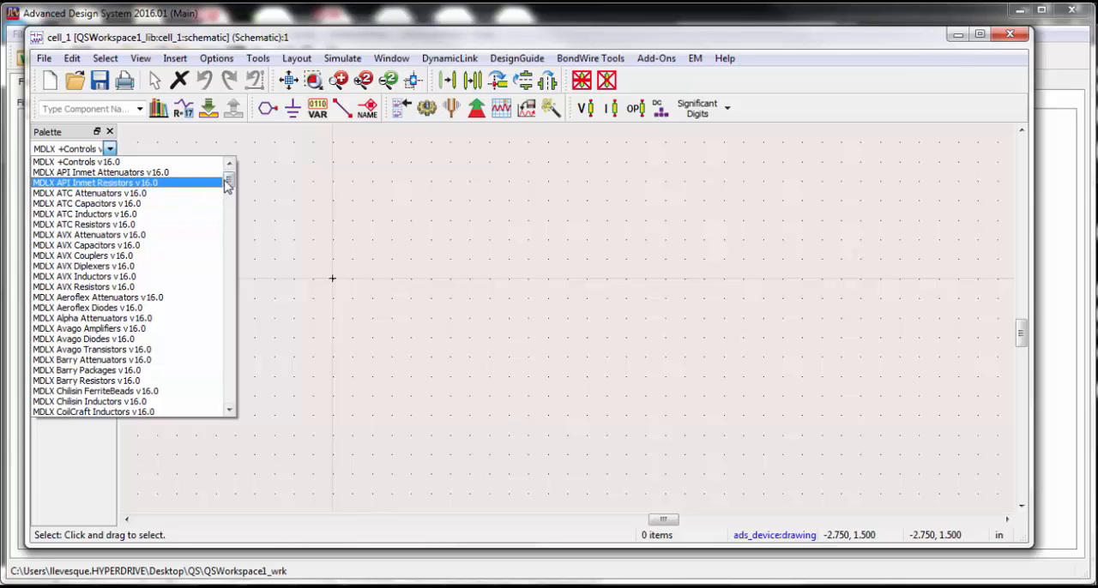
{"action": "left_click_drag", "start_coordinate": [228, 179], "coordinate": [240, 280]}
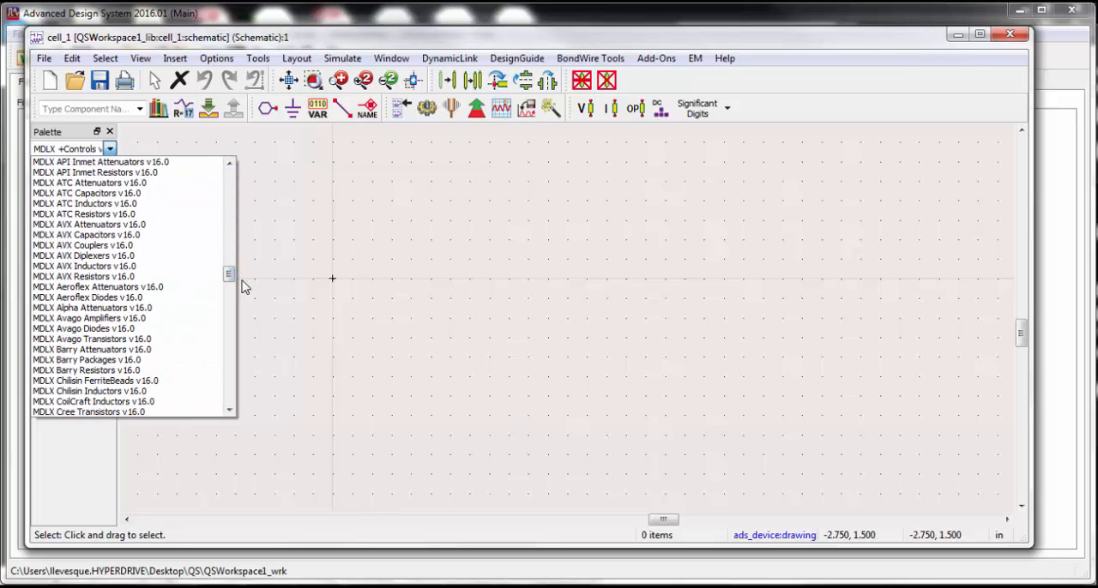
{"action": "left_click", "coordinate": [221, 229]}
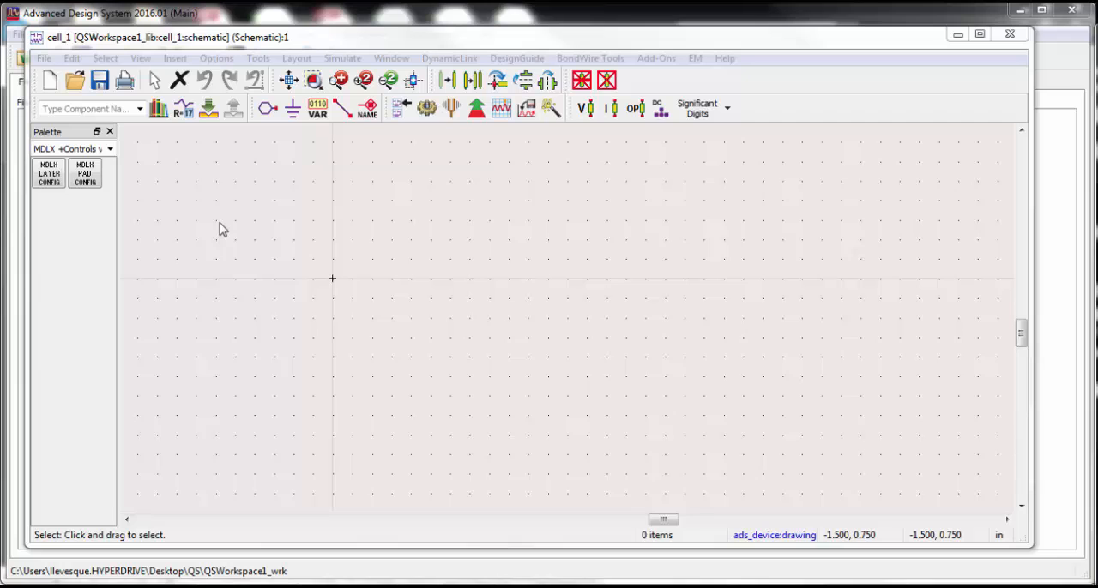
Browse the schematic's Modelithics component palettes and switch to MDLX AVX Capacitors v16.0.
{"action": "left_click", "coordinate": [112, 149]}
{"action": "scroll", "coordinate": [189, 225], "scroll_direction": "down", "scroll_amount": 5}
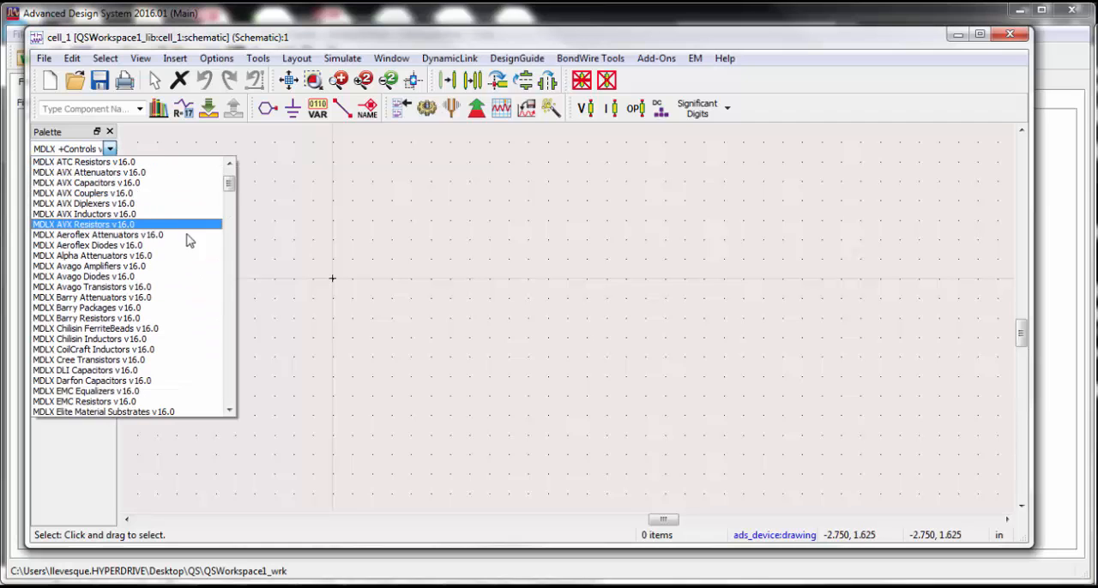
{"action": "scroll", "coordinate": [171, 313], "scroll_direction": "down", "scroll_amount": 4}
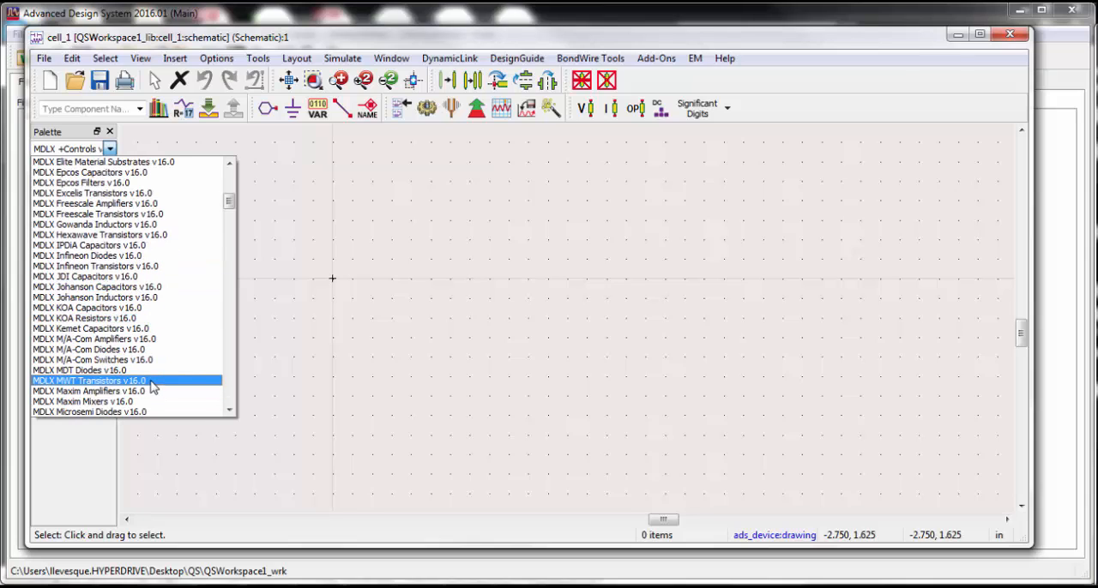
{"action": "scroll", "coordinate": [153, 386], "scroll_direction": "up", "scroll_amount": 5}
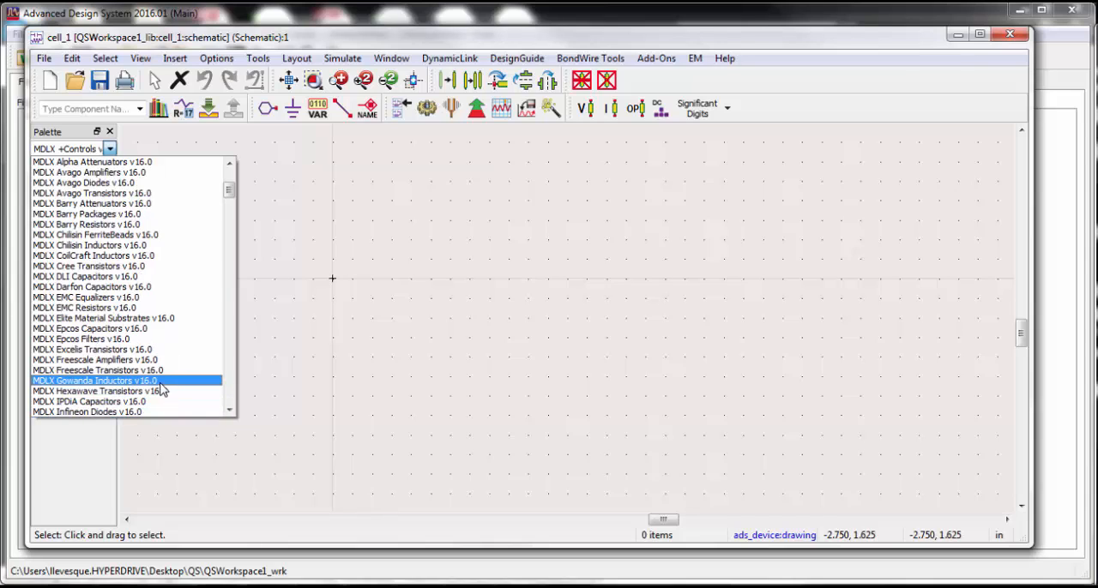
{"action": "scroll", "coordinate": [168, 387], "scroll_direction": "up", "scroll_amount": 3}
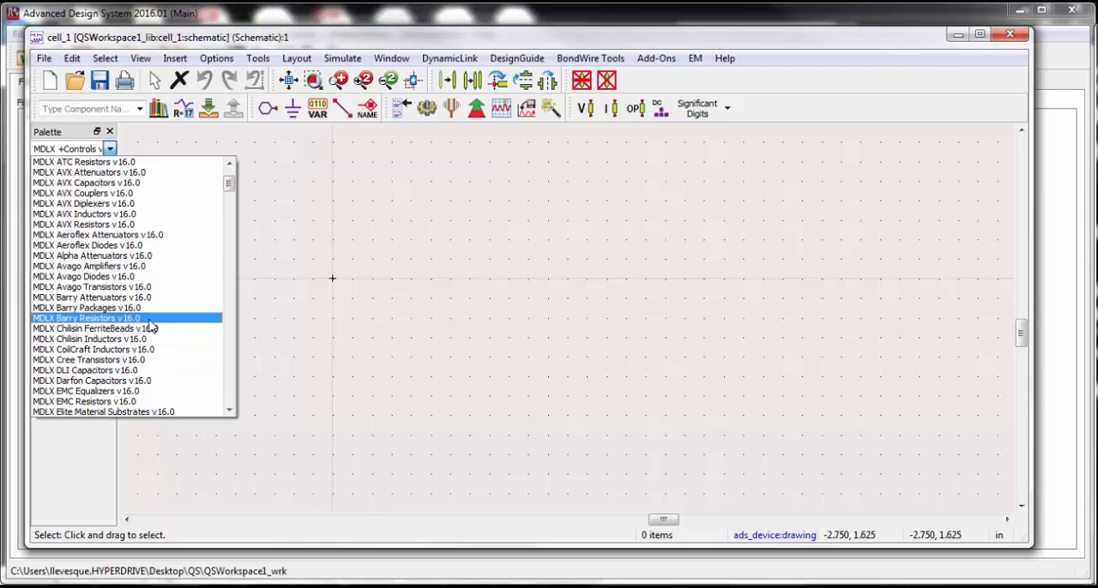
{"action": "left_click", "coordinate": [94, 183]}
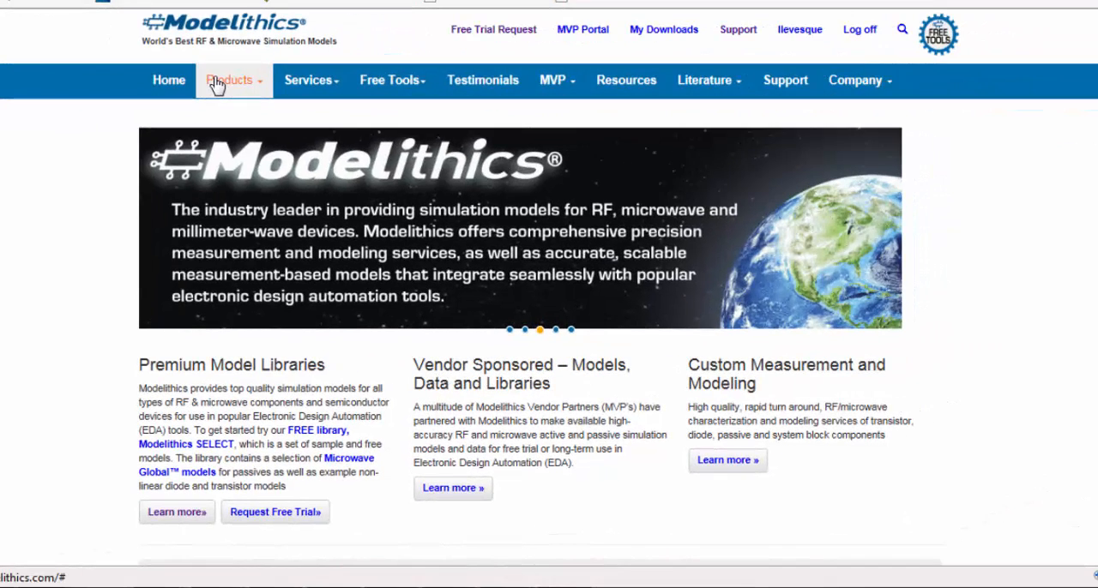
Switch to the Modelithics website, open the COMPLETE Library page and examine the listed Coilcraft inductors' body styles, maximum frequencies and part values.
{"action": "mouse_move", "coordinate": [262, 88]}
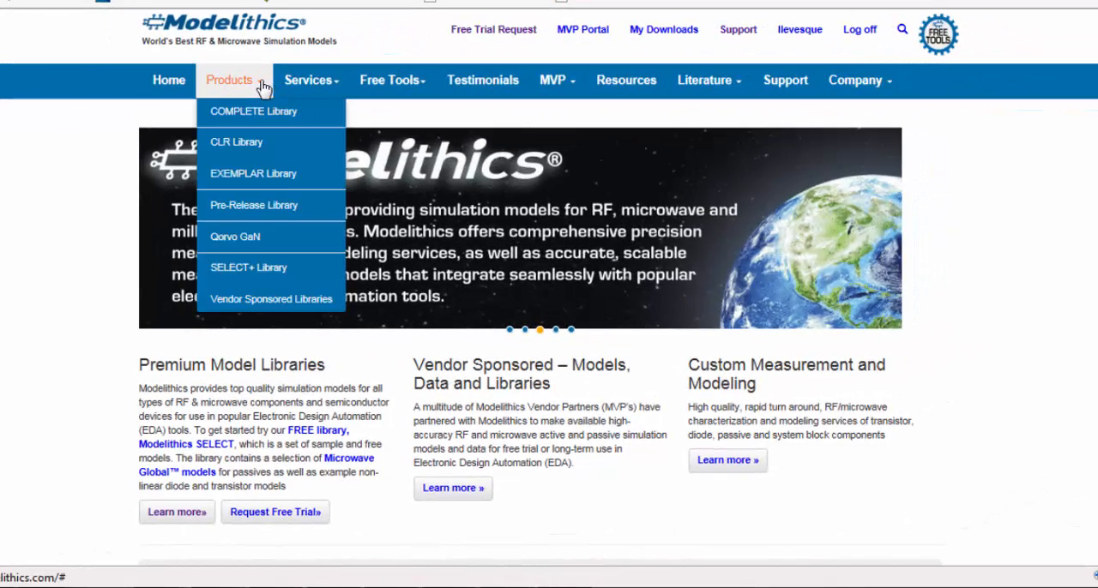
{"action": "left_click", "coordinate": [259, 116]}
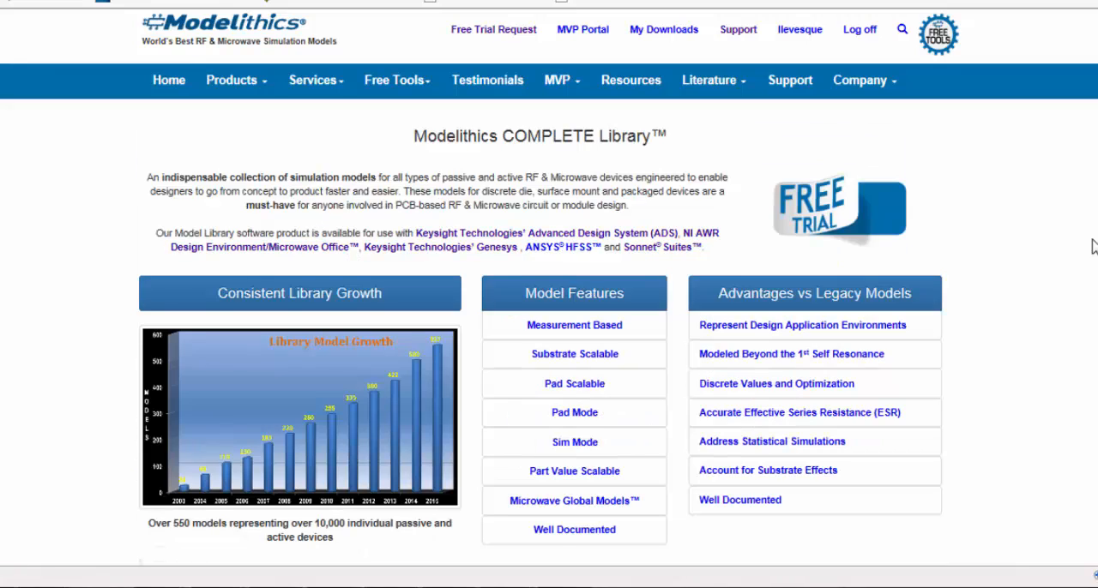
{"action": "scroll", "coordinate": [1090, 251], "scroll_direction": "down", "scroll_amount": 7}
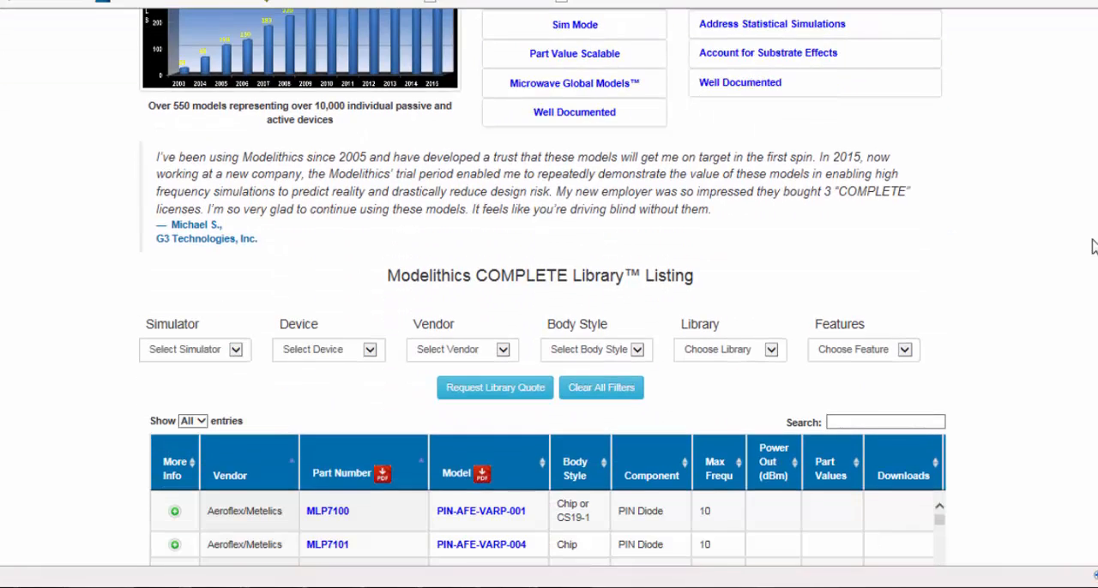
{"action": "scroll", "coordinate": [735, 294], "scroll_direction": "down", "scroll_amount": 5}
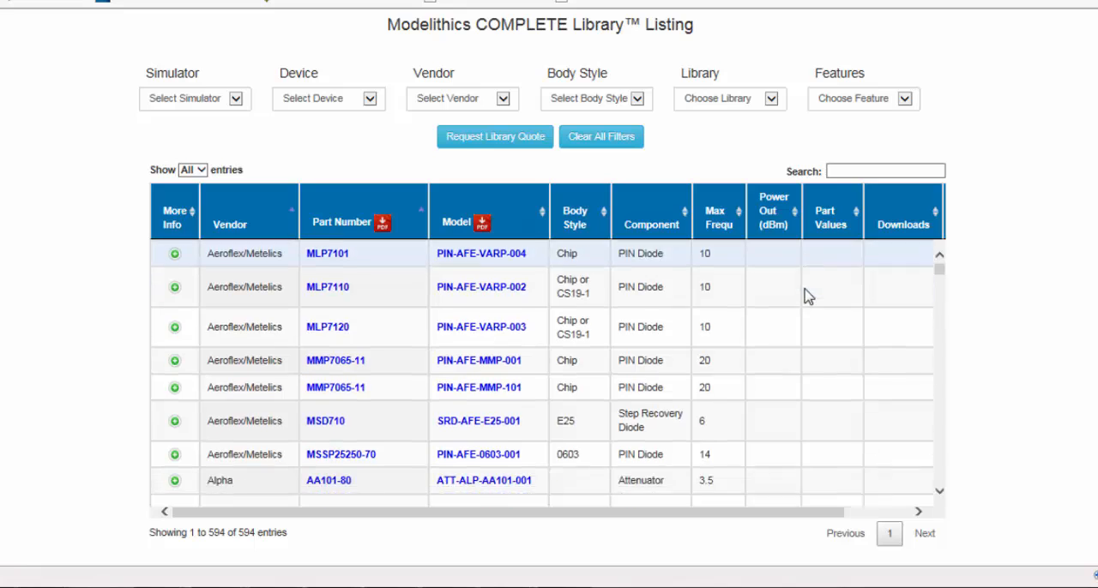
{"action": "scroll", "coordinate": [766, 335], "scroll_direction": "down", "scroll_amount": 4}
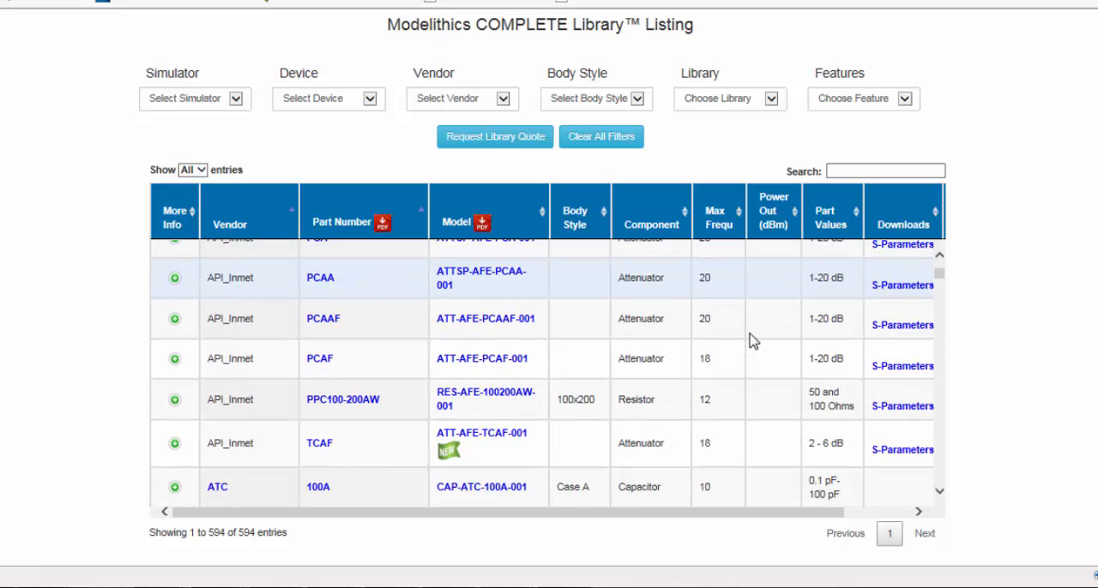
{"action": "scroll", "coordinate": [751, 340], "scroll_direction": "down", "scroll_amount": 1}
{"action": "scroll", "coordinate": [751, 341], "scroll_direction": "down", "scroll_amount": 20}
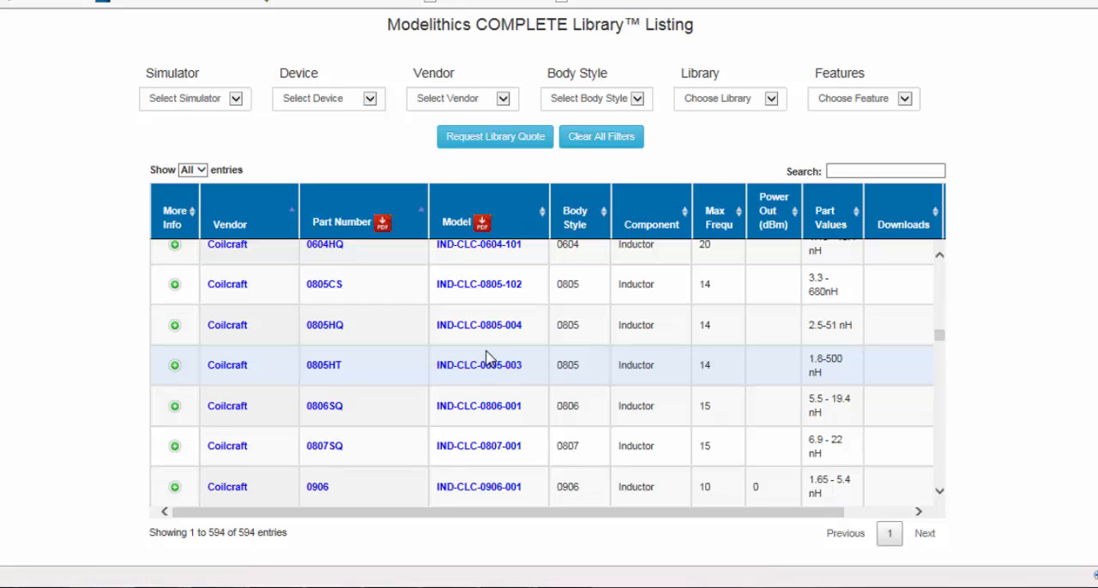
{"action": "scroll", "coordinate": [580, 364], "scroll_direction": "up", "scroll_amount": 3}
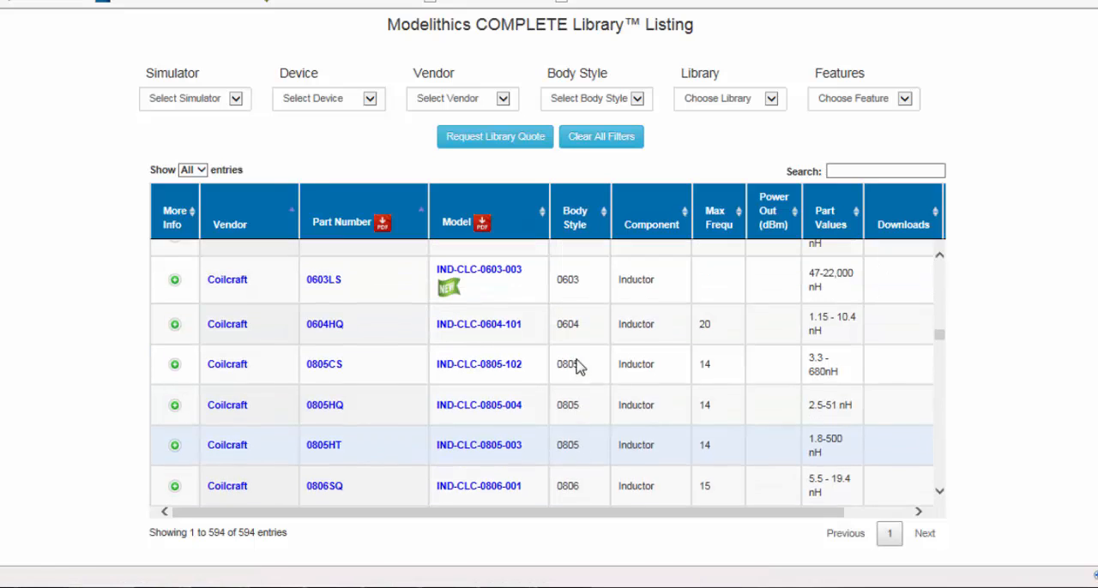
{"action": "scroll", "coordinate": [643, 333], "scroll_direction": "down", "scroll_amount": 4}
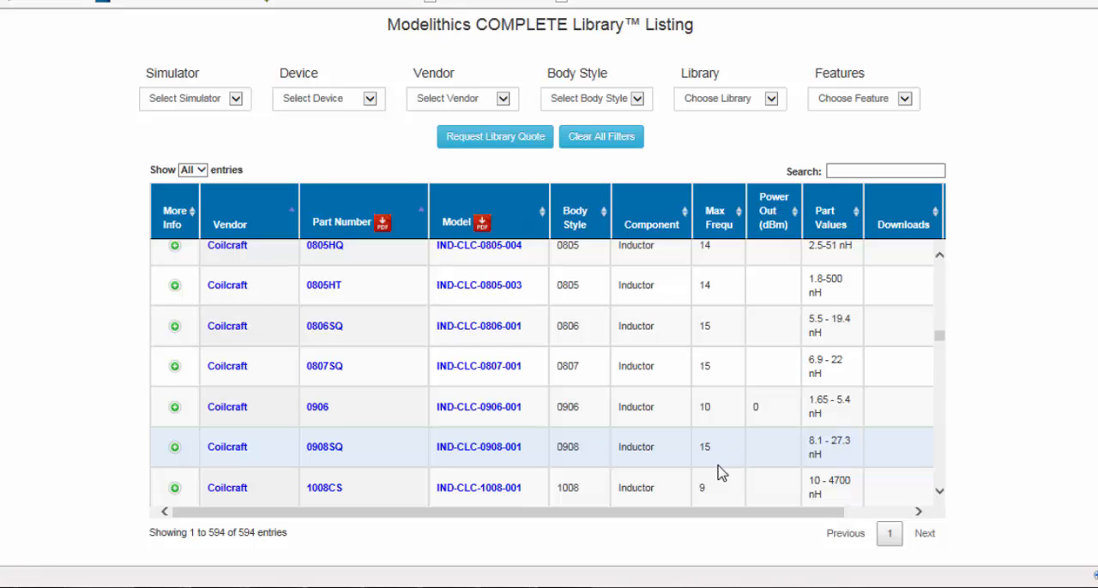
{"action": "scroll", "coordinate": [719, 473], "scroll_direction": "up", "scroll_amount": 3}
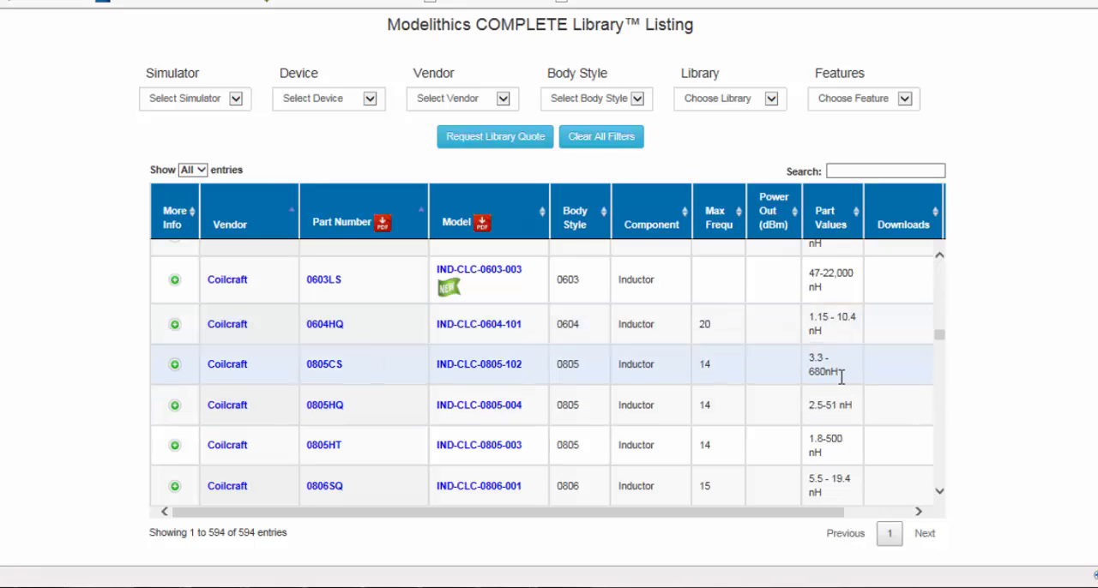
{"action": "scroll", "coordinate": [841, 382], "scroll_direction": "up", "scroll_amount": 2}
{"action": "scroll", "coordinate": [843, 390], "scroll_direction": "up", "scroll_amount": 1}
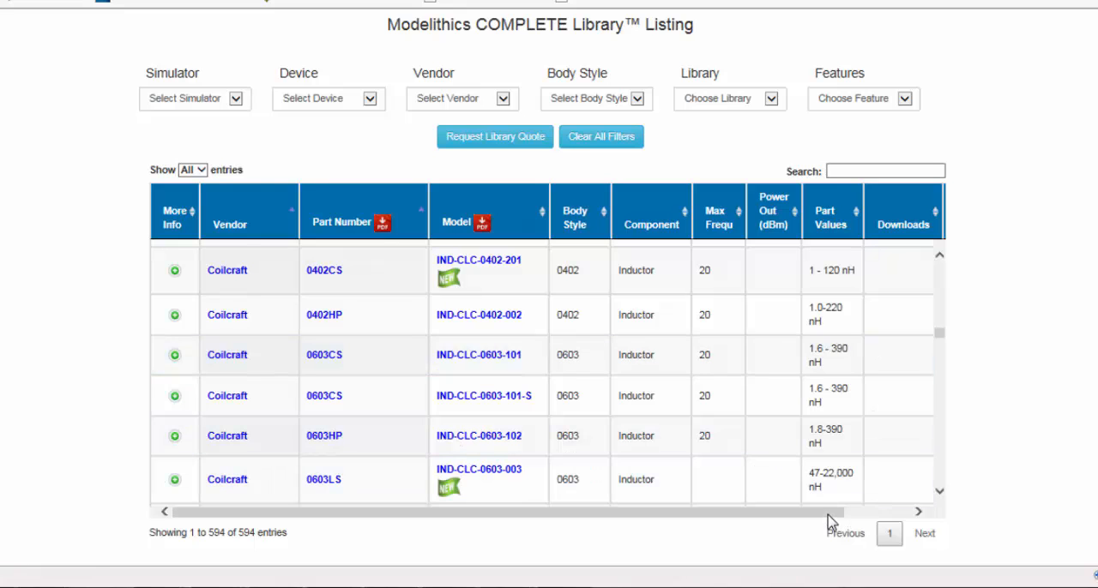
Check the Features column of the model listing against the abbreviations in the legend below the table.
{"action": "left_click_drag", "start_coordinate": [833, 511], "coordinate": [898, 304]}
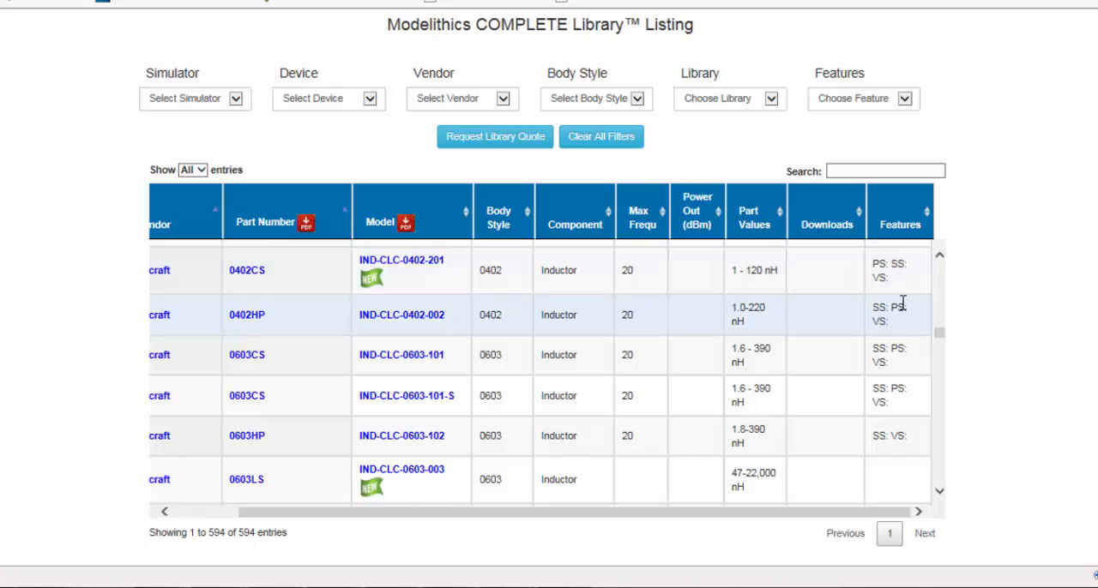
{"action": "scroll", "coordinate": [1038, 337], "scroll_direction": "down", "scroll_amount": 1}
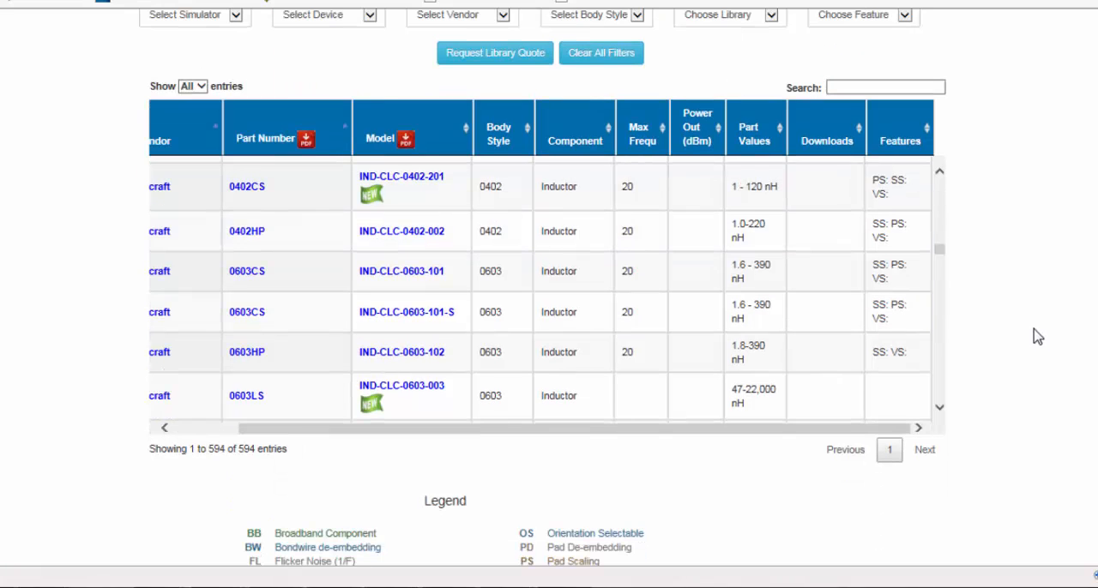
{"action": "scroll", "coordinate": [1036, 276], "scroll_direction": "down", "scroll_amount": 2}
{"action": "scroll", "coordinate": [1037, 276], "scroll_direction": "down", "scroll_amount": 1}
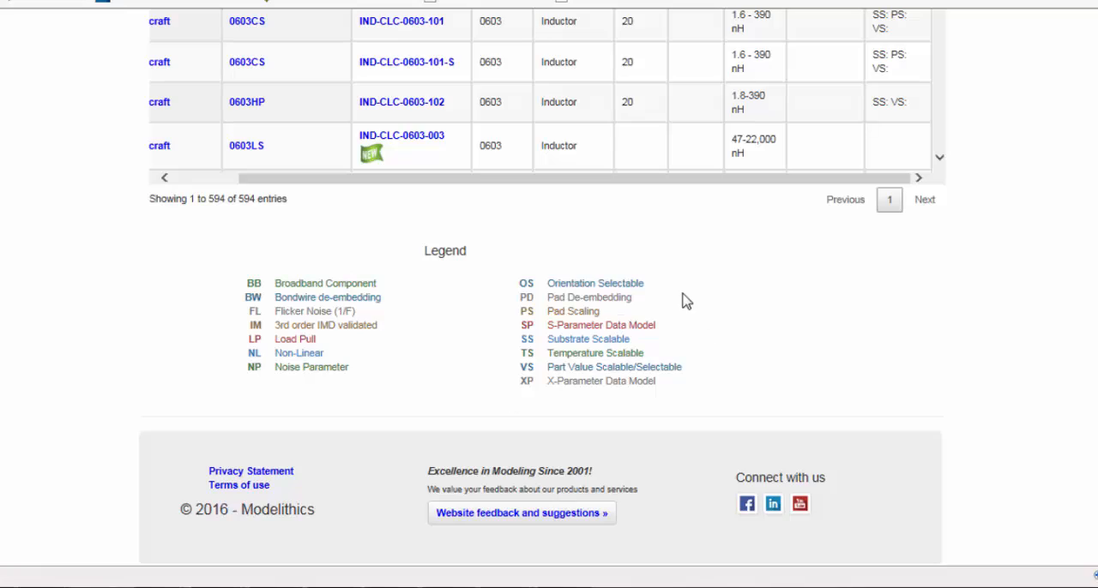
{"action": "scroll", "coordinate": [930, 386], "scroll_direction": "up", "scroll_amount": 2}
{"action": "scroll", "coordinate": [931, 386], "scroll_direction": "up", "scroll_amount": 3}
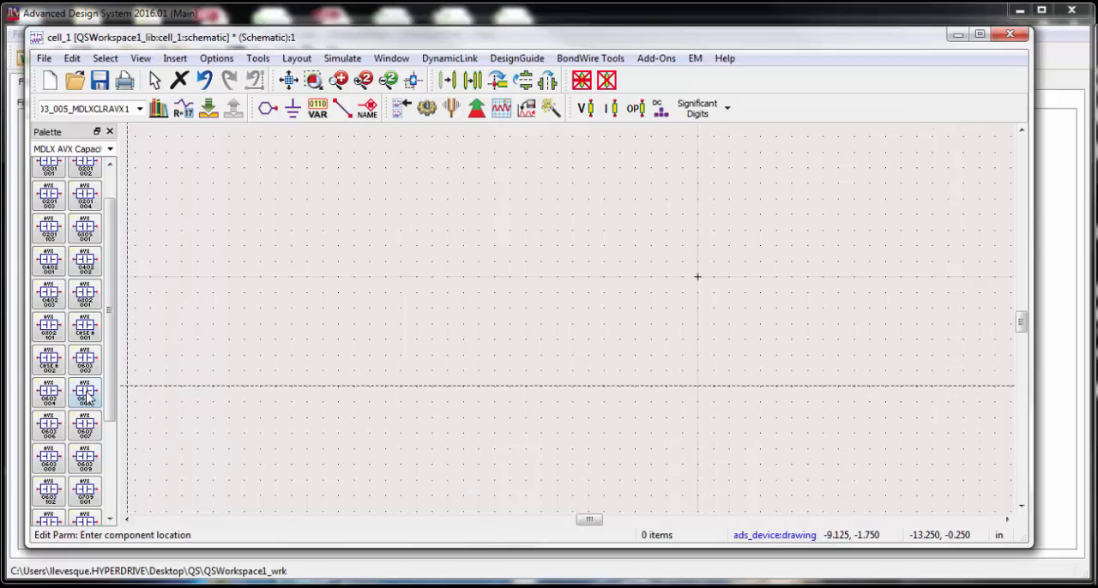
Switch back to Advanced Design System and place one AVX 0603 005 capacitor in the cell_1 schematic.
{"action": "left_click", "coordinate": [87, 397]}
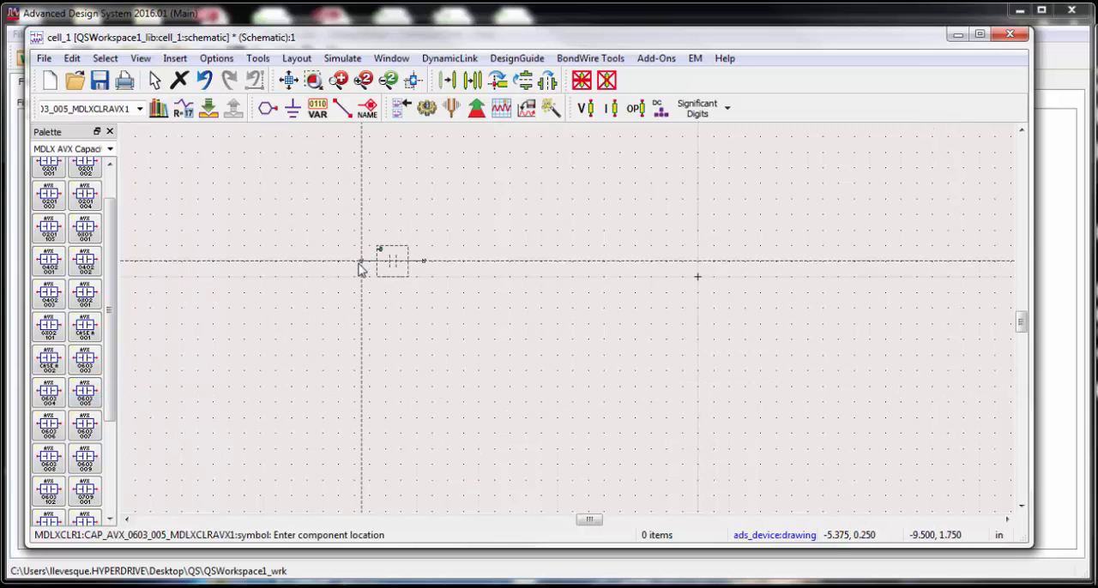
{"action": "left_click", "coordinate": [360, 263]}
{"action": "key", "text": "Escape"}
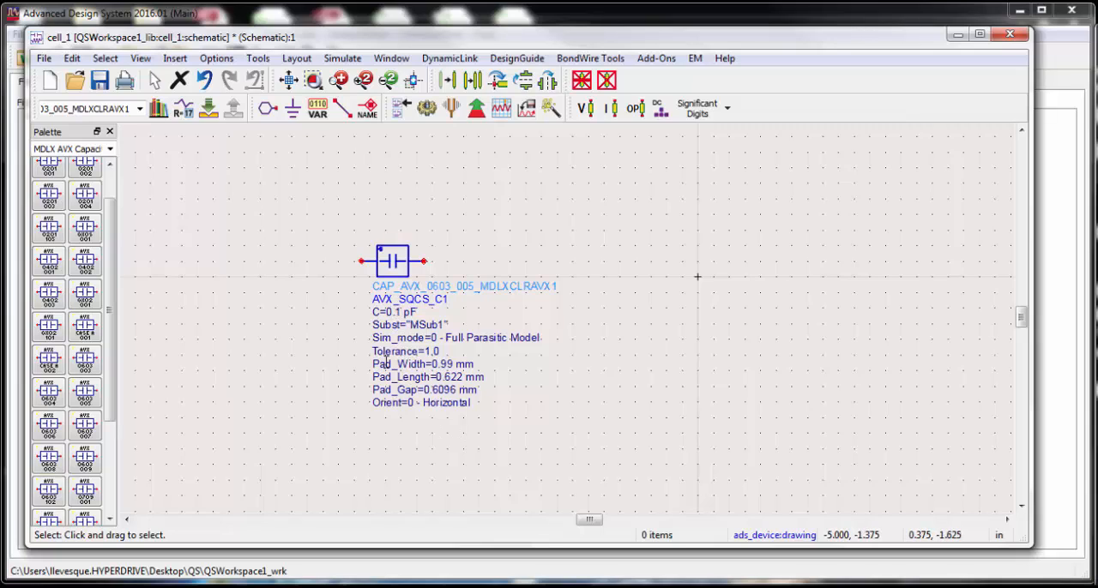
Open the placed AVX 0603 005 capacitor's instance parameters and examine C, Subst, the Sim_mode simulation options and Pad_mode.
{"action": "double_click", "coordinate": [393, 268]}
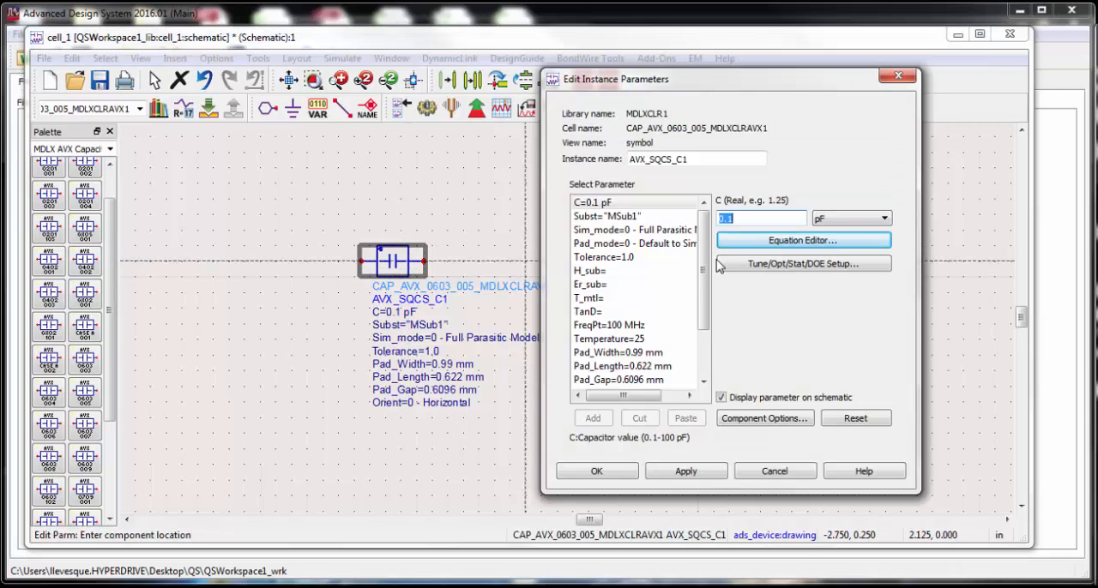
{"action": "left_click", "coordinate": [600, 203]}
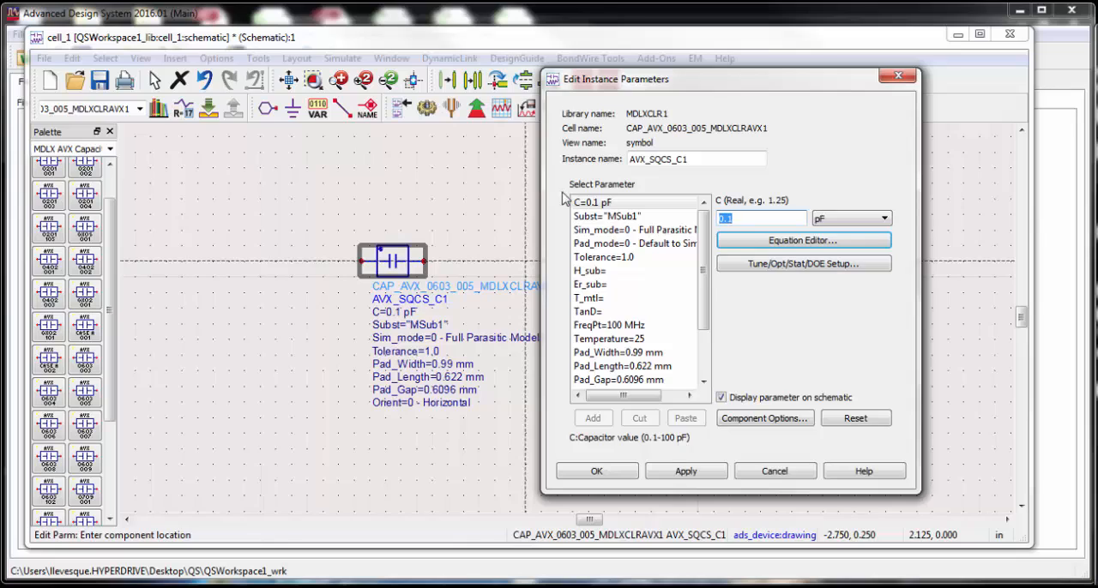
{"action": "left_click", "coordinate": [587, 218]}
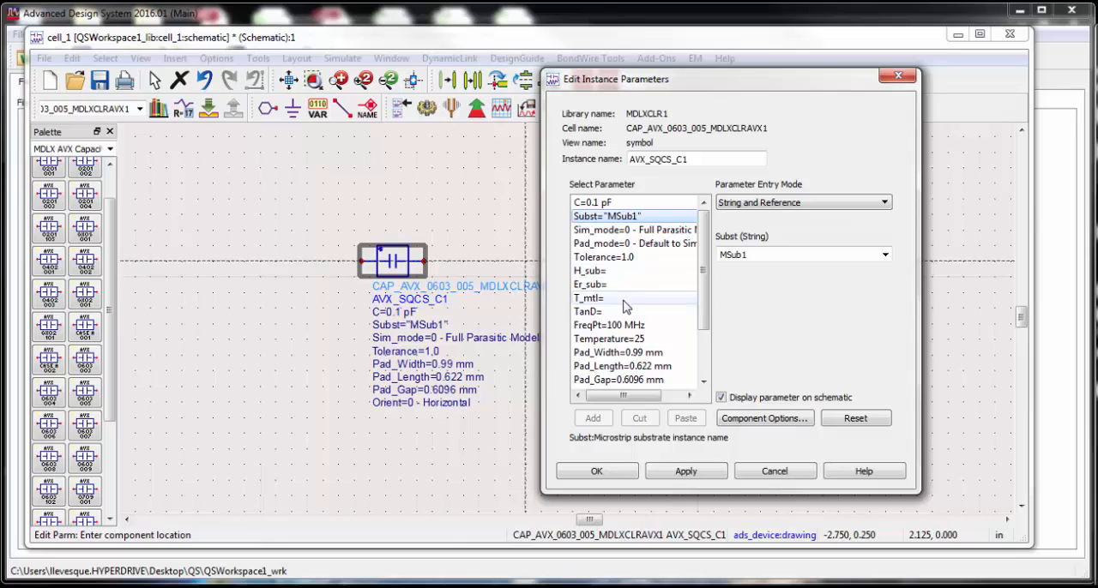
{"action": "left_click", "coordinate": [615, 234]}
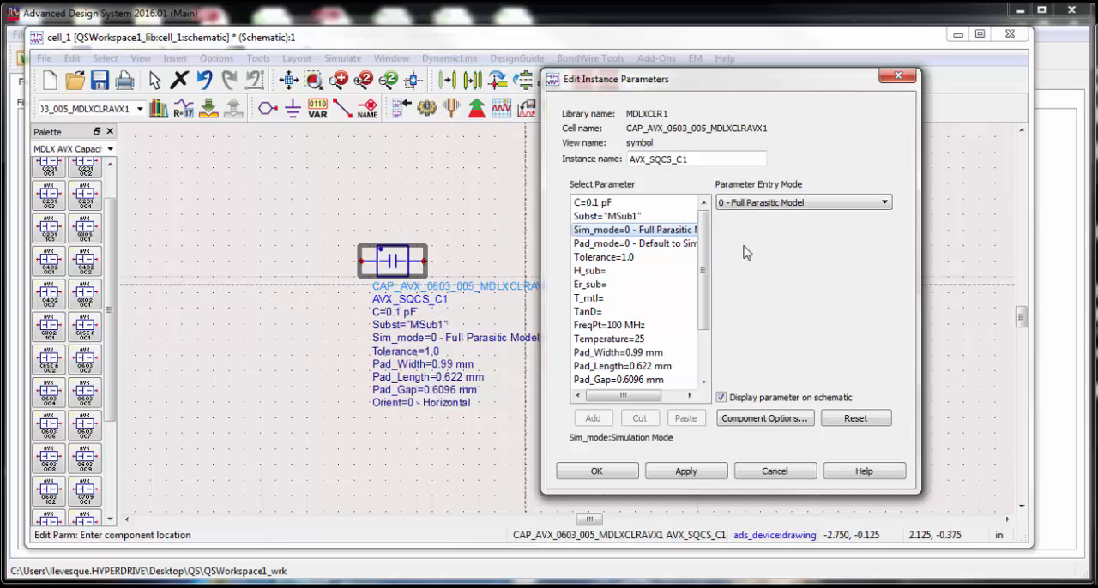
{"action": "left_click", "coordinate": [884, 205]}
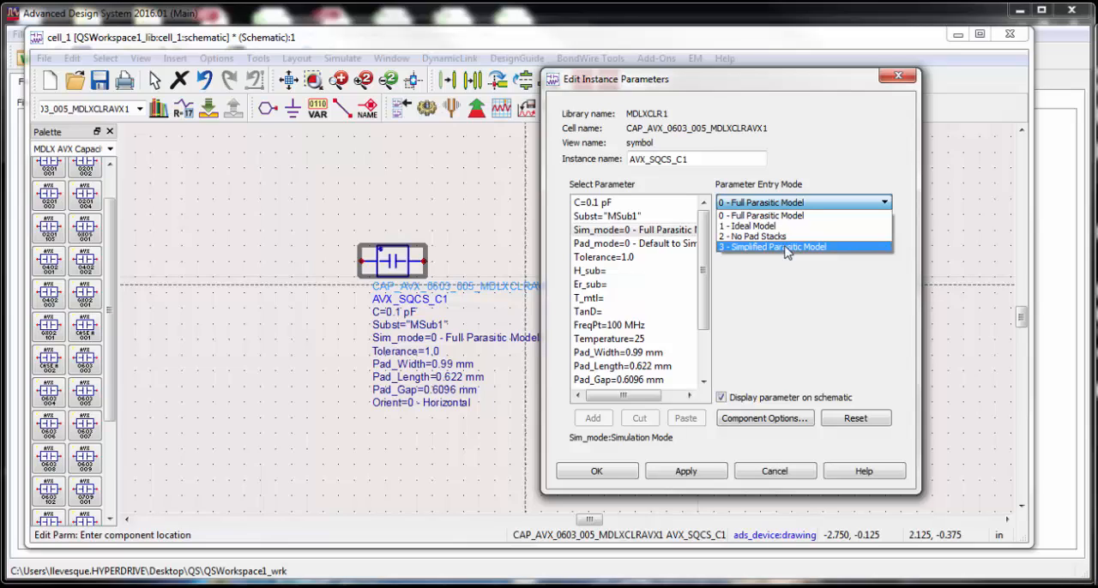
{"action": "left_click", "coordinate": [636, 246]}
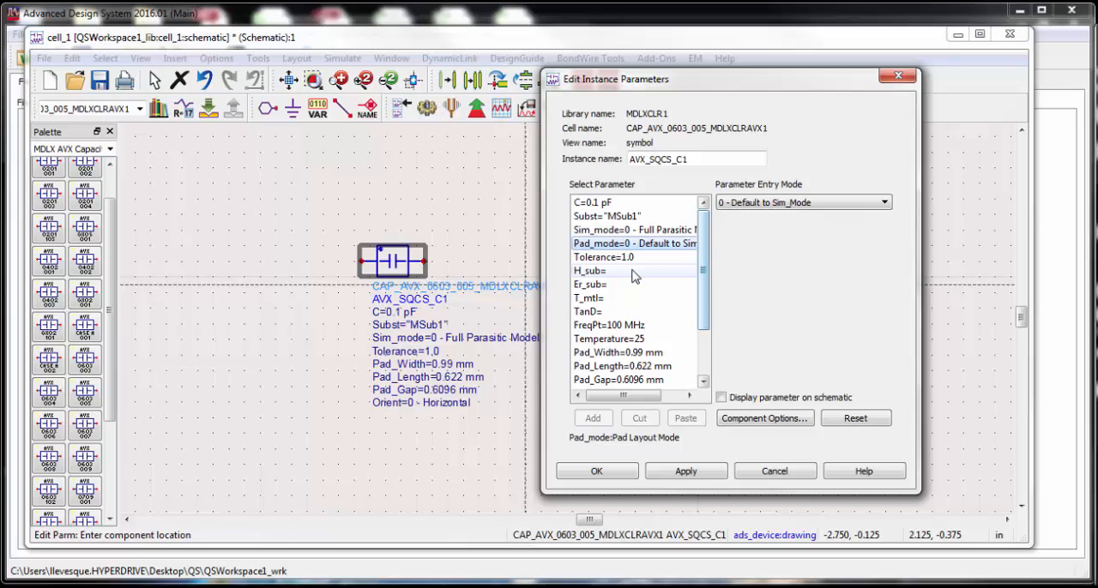
Examine the capacitor's Tolerance and Pad_Width parameters, the Orient choices and the C_Discrete parameter.
{"action": "left_click", "coordinate": [627, 259]}
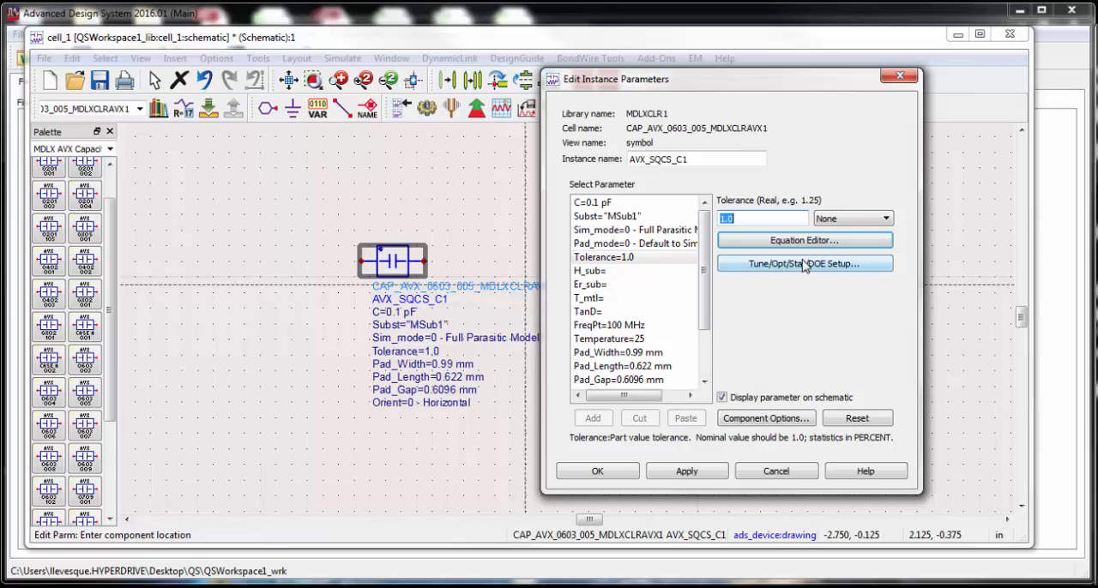
{"action": "scroll", "coordinate": [643, 321], "scroll_direction": "down", "scroll_amount": 1}
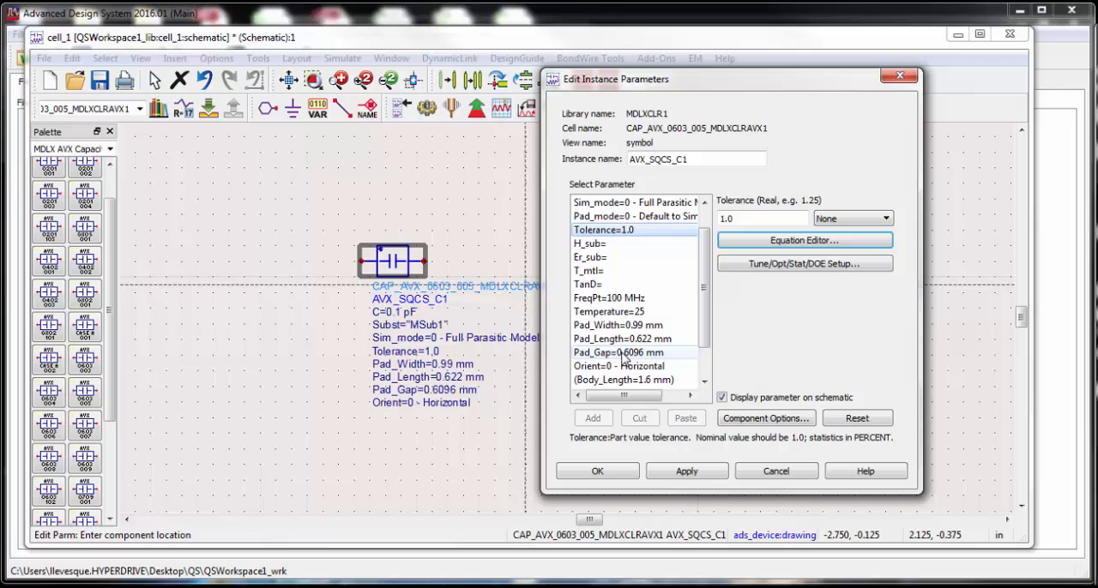
{"action": "left_click", "coordinate": [631, 326]}
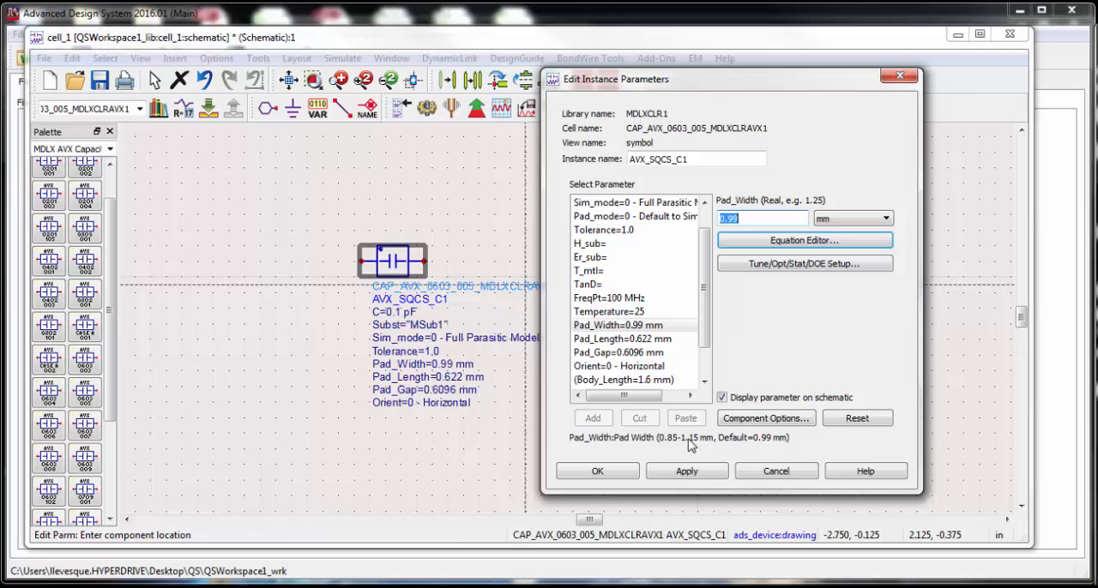
{"action": "left_click", "coordinate": [641, 366]}
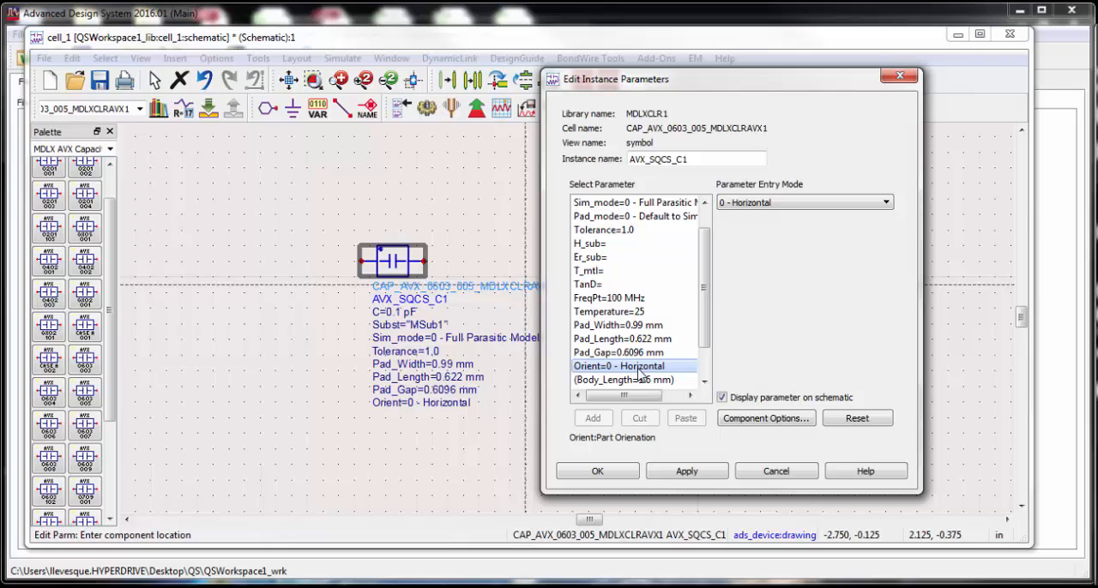
{"action": "left_click", "coordinate": [889, 207]}
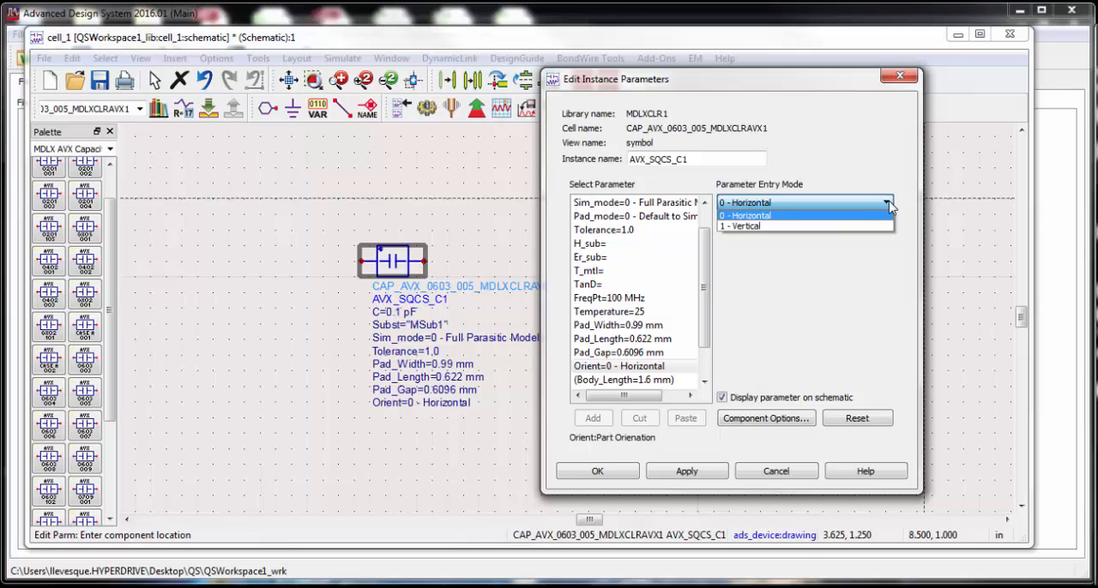
{"action": "scroll", "coordinate": [715, 314], "scroll_direction": "down", "scroll_amount": 2}
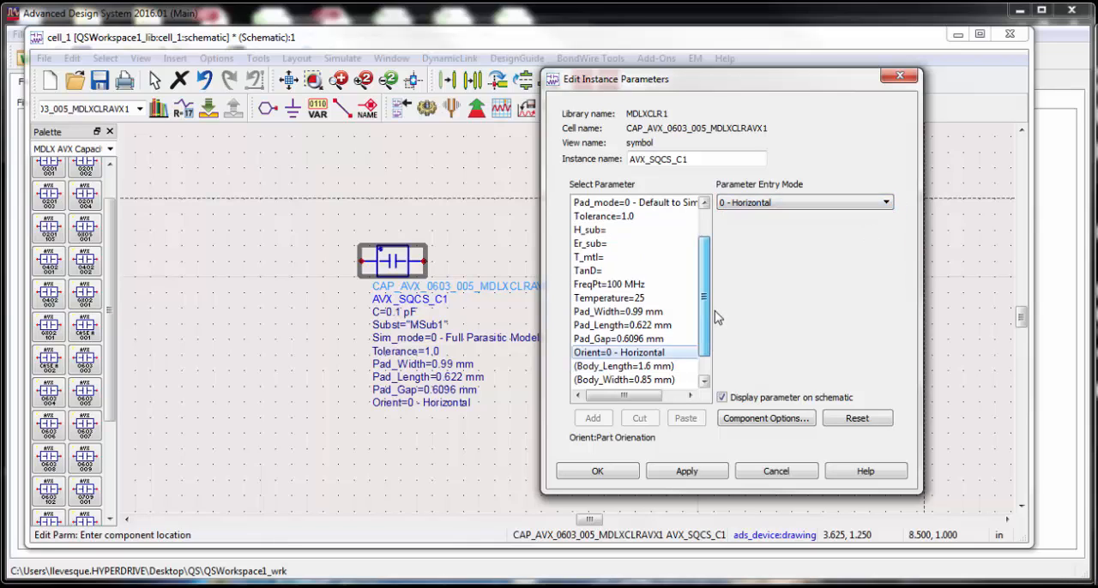
{"action": "left_click", "coordinate": [623, 380]}
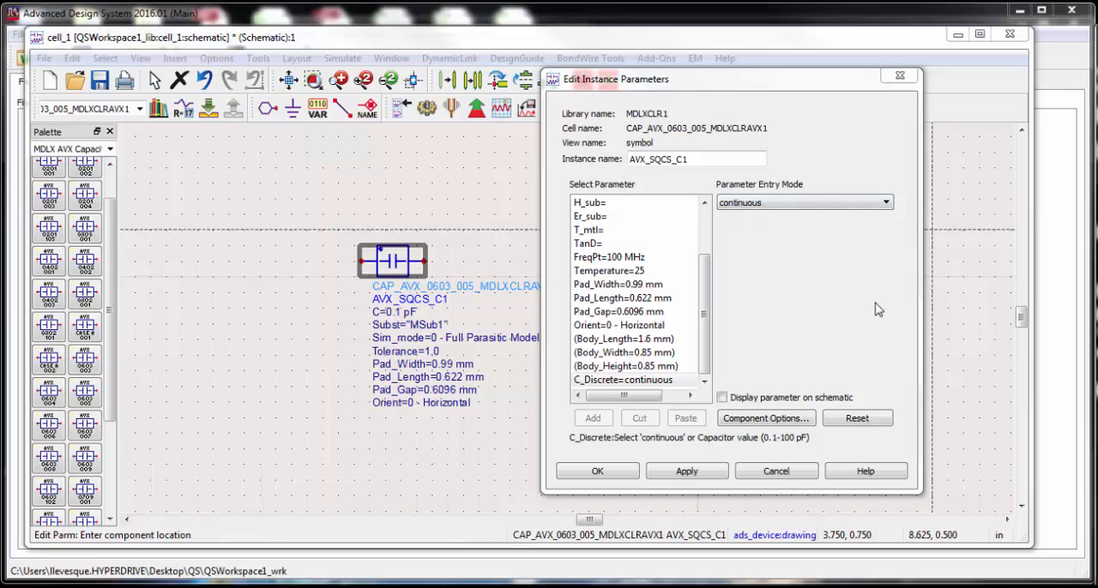
Open the capacitor model's help datasheet and enlarge its first page to read the model features and description.
{"action": "left_click", "coordinate": [879, 473]}
{"action": "left_click", "coordinate": [879, 473]}
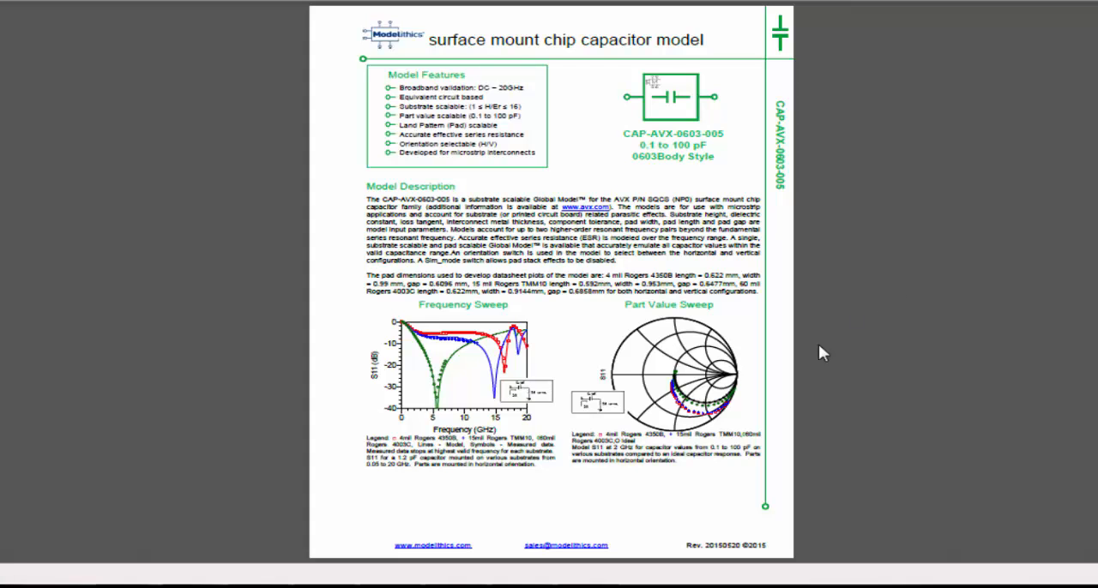
{"action": "left_click", "coordinate": [663, 514]}
{"action": "left_click", "coordinate": [660, 514]}
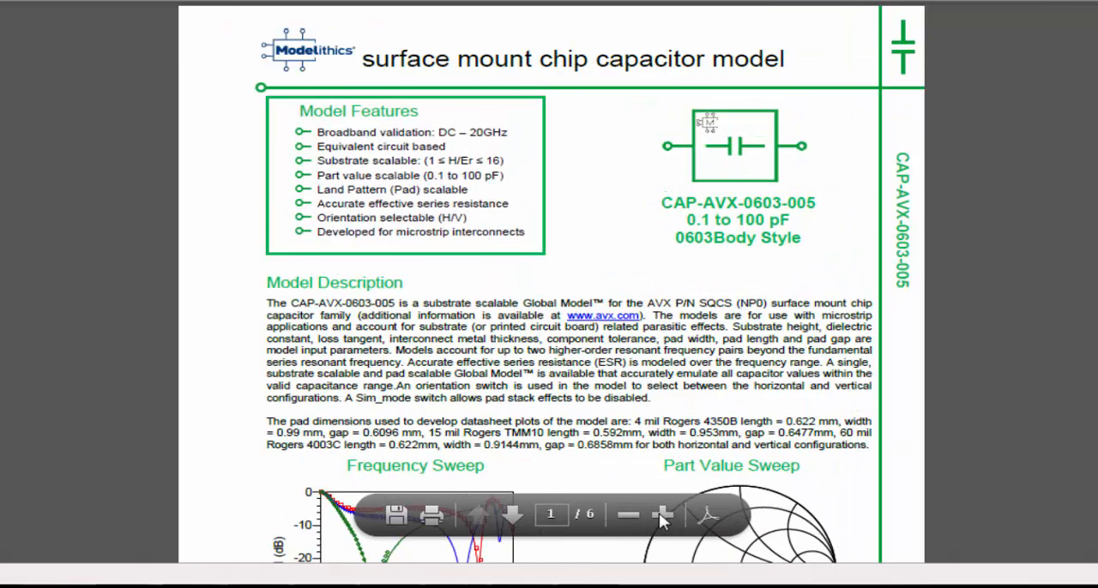
{"action": "left_click", "coordinate": [660, 515]}
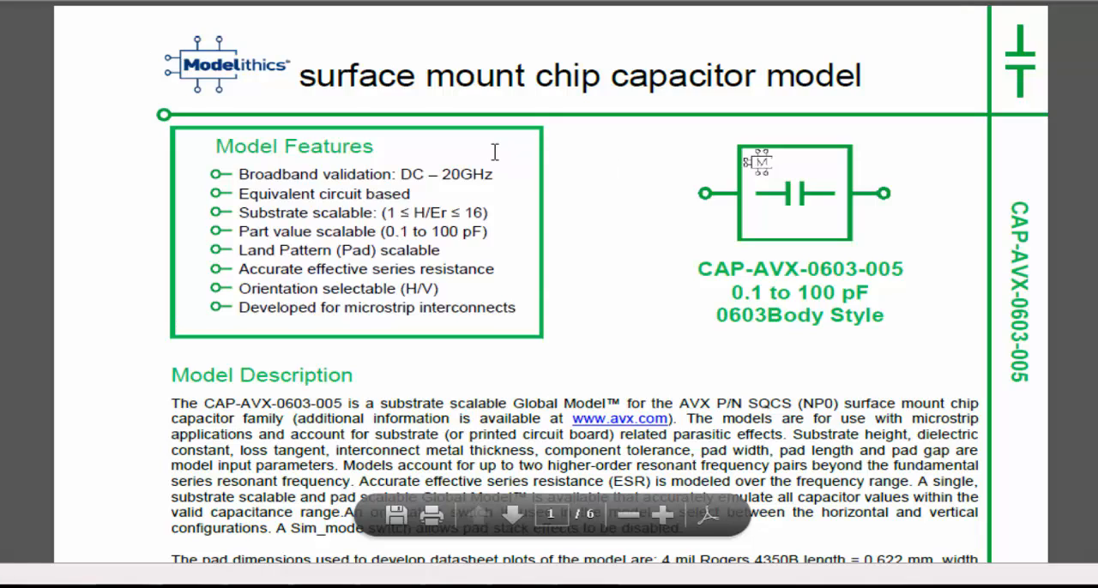